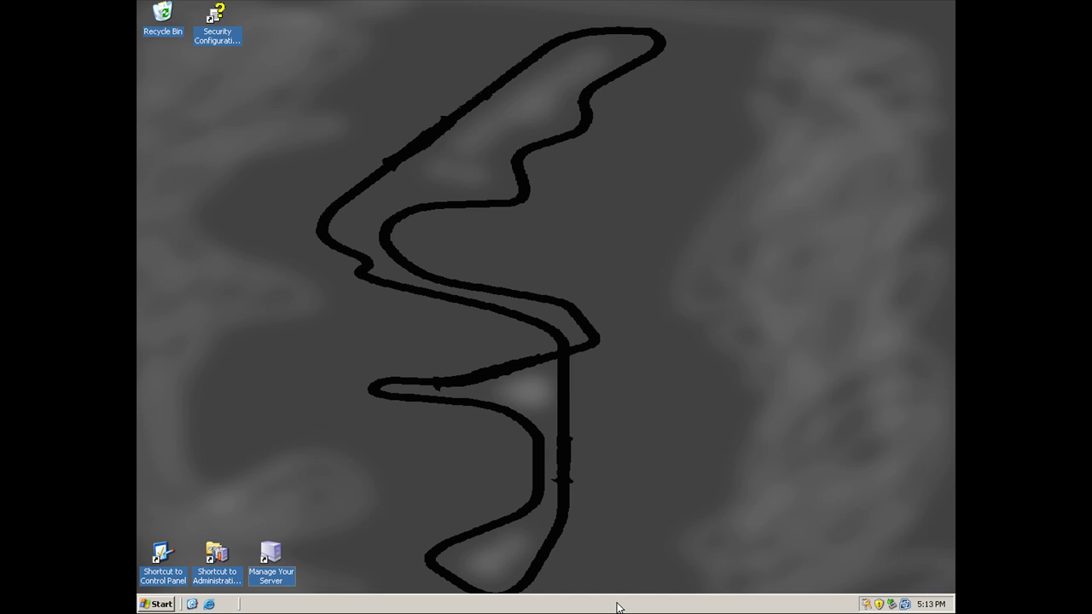
# - Open the Start menu to reach Administrative Tools
pyautogui.click(157, 606)
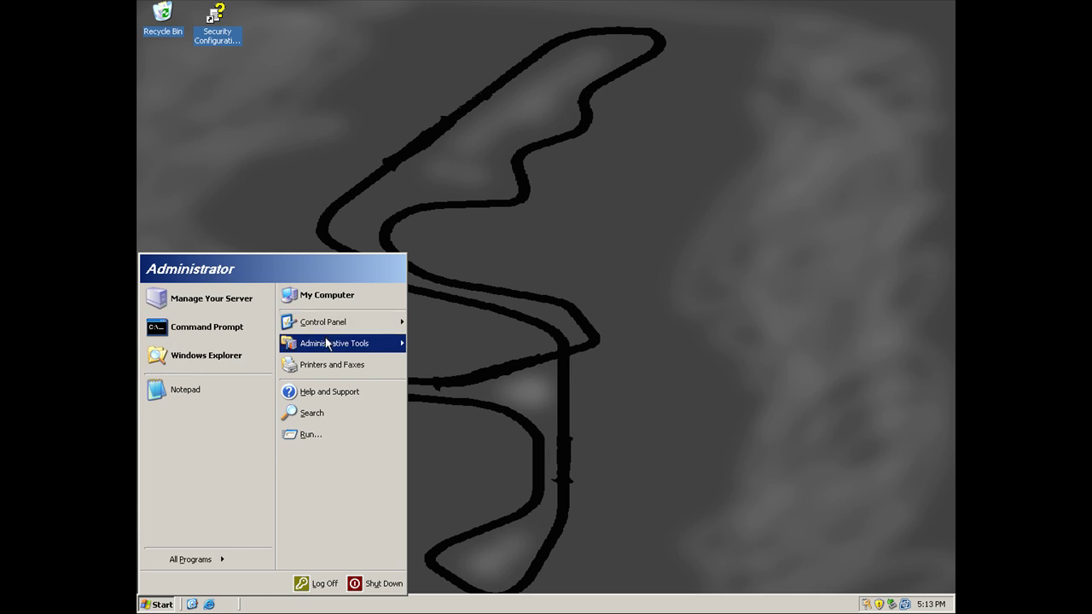
pyautogui.moveTo(333, 343)
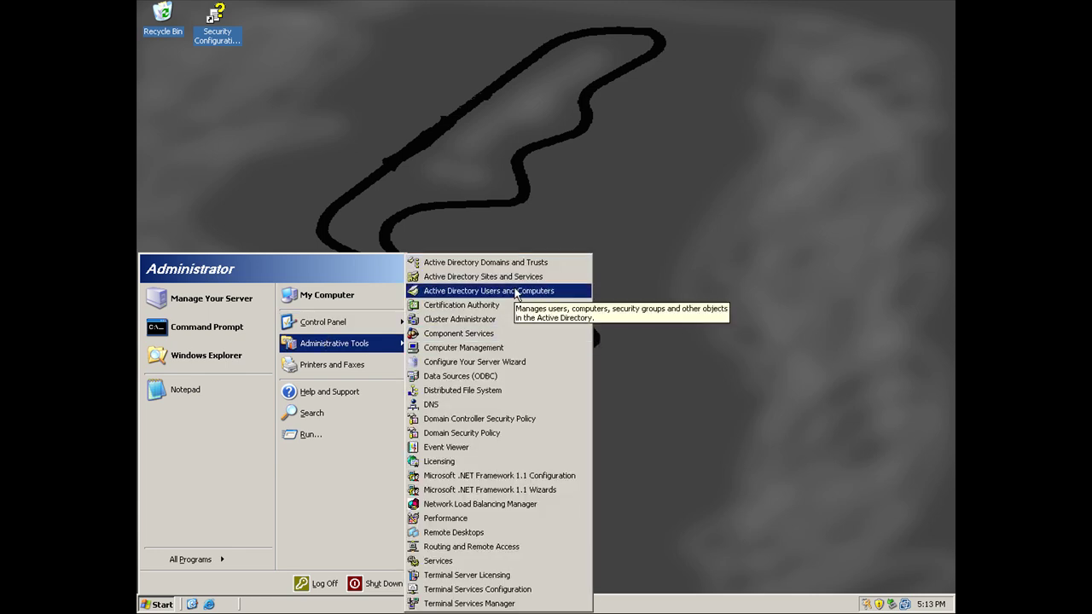
# - Launch Active Directory Users and Computers and bring up the Users container's context menu
pyautogui.click(516, 291)
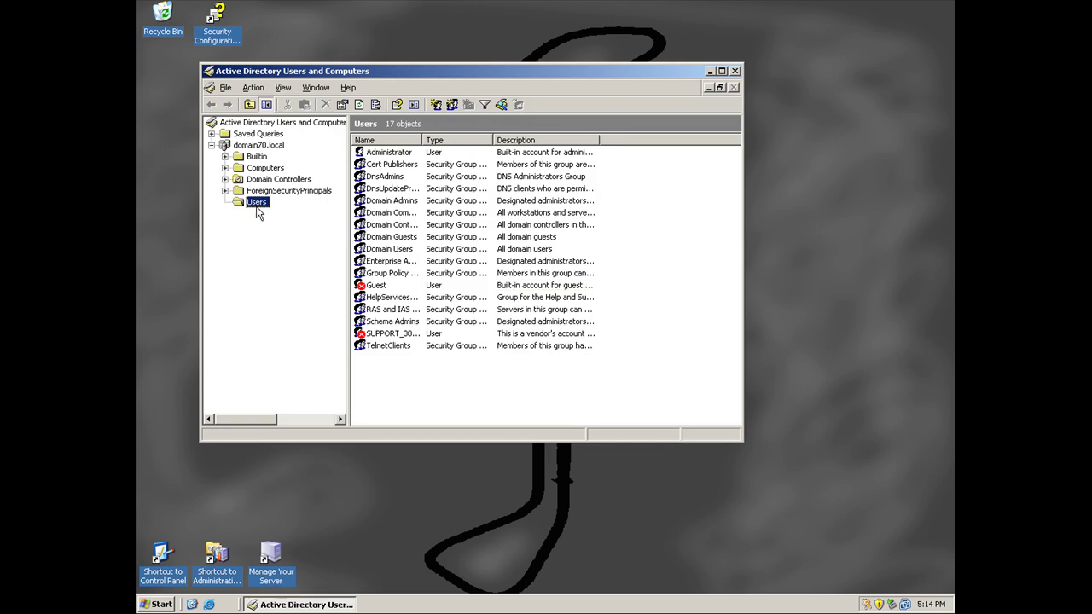
pyautogui.rightClick(248, 201)
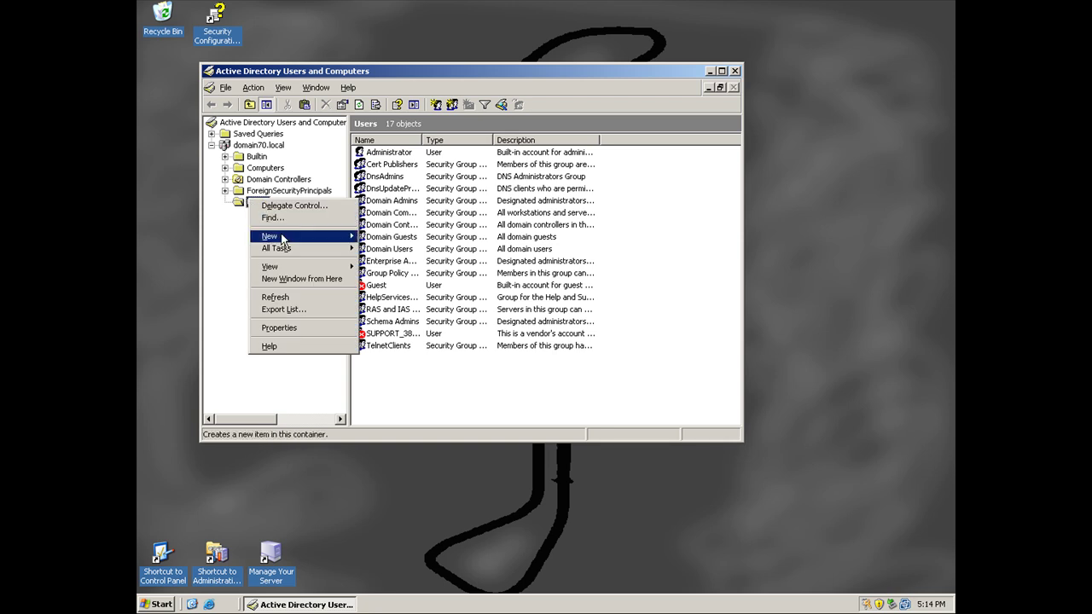
pyautogui.moveTo(270, 236)
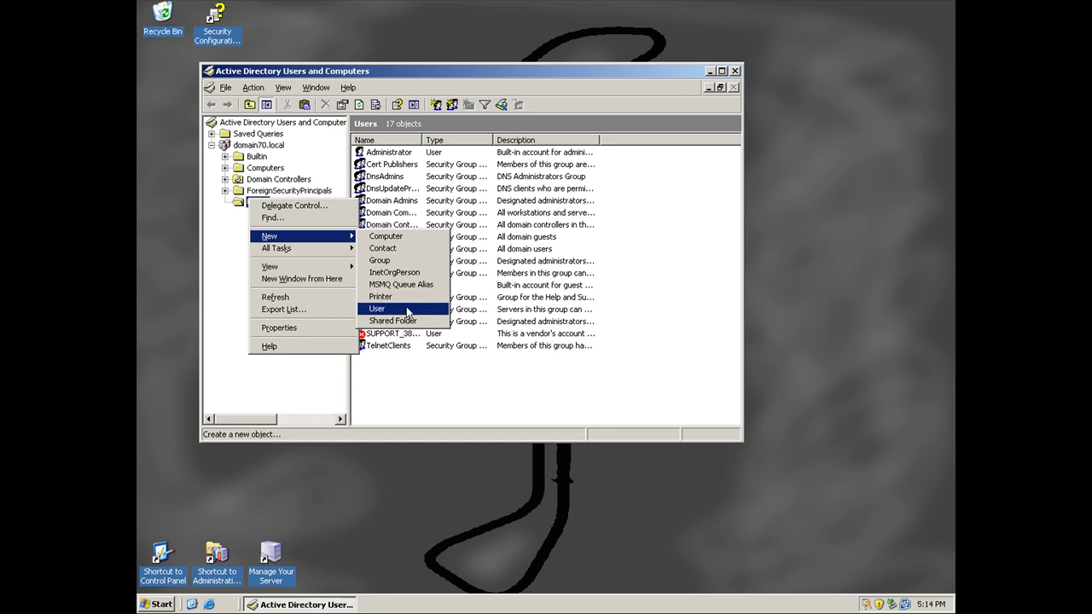
# - Start a new user with first name 'Jesu', last name 'Christ' and logon name 'ichrist'
pyautogui.click(407, 310)
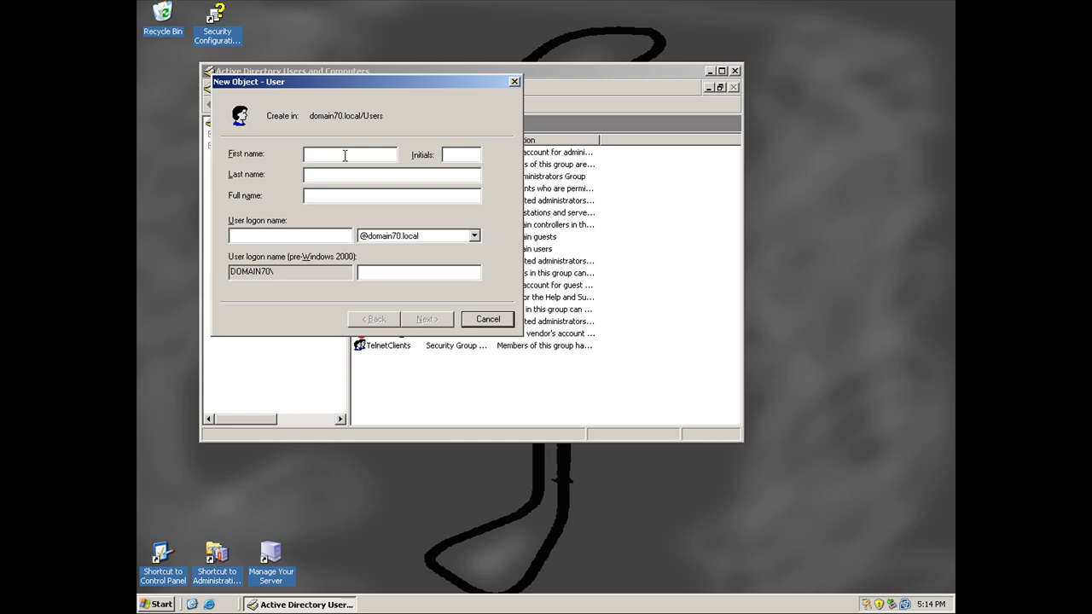
pyautogui.write('Je')
pyautogui.write('sus')
pyautogui.press('Tab')
pyautogui.write('Ch')
pyautogui.write('rist')
pyautogui.click(313, 236)
pyautogui.write('i')
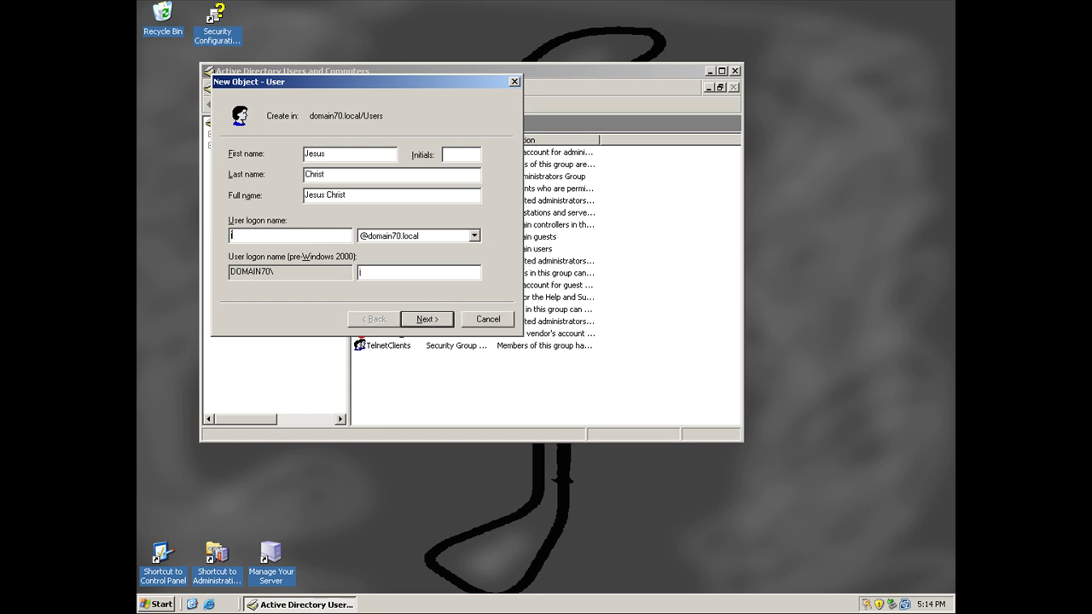
pyautogui.write('christ')
pyautogui.click(426, 319)
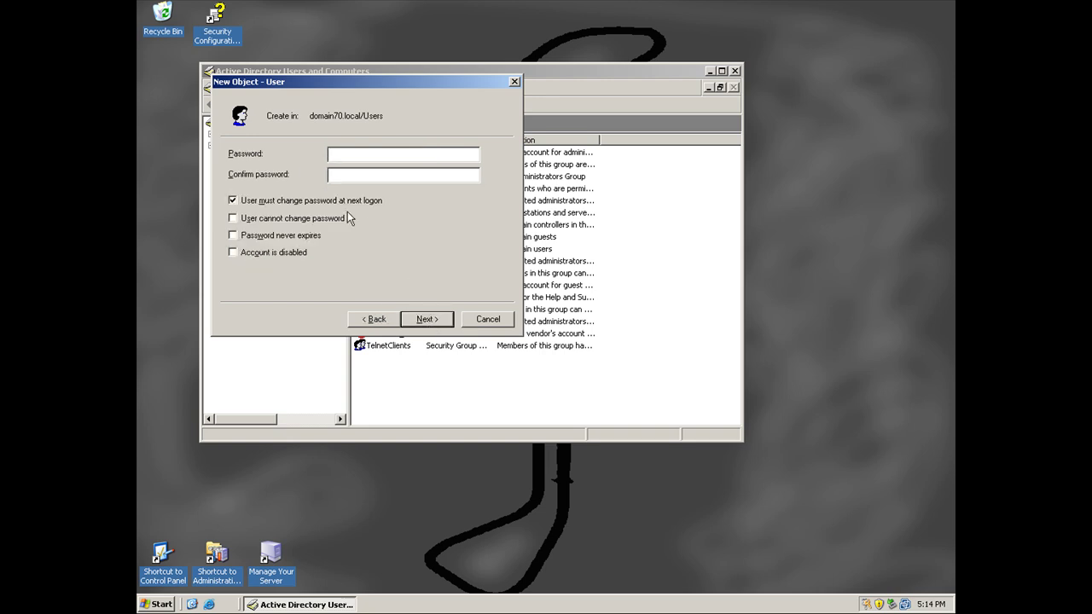
pyautogui.press('Tab')
pyautogui.click(420, 320)
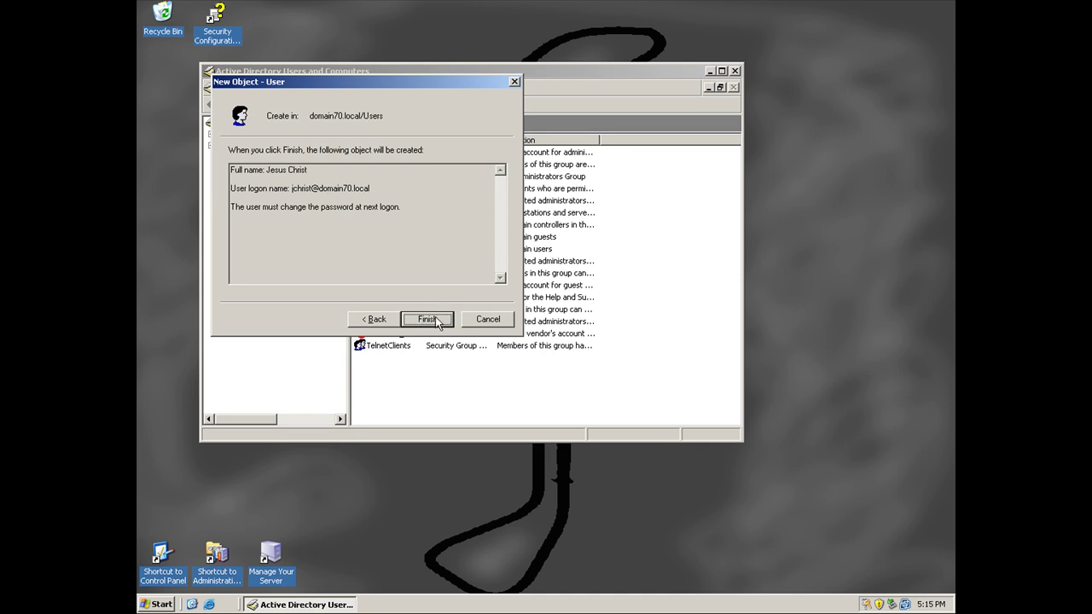
pyautogui.click(431, 320)
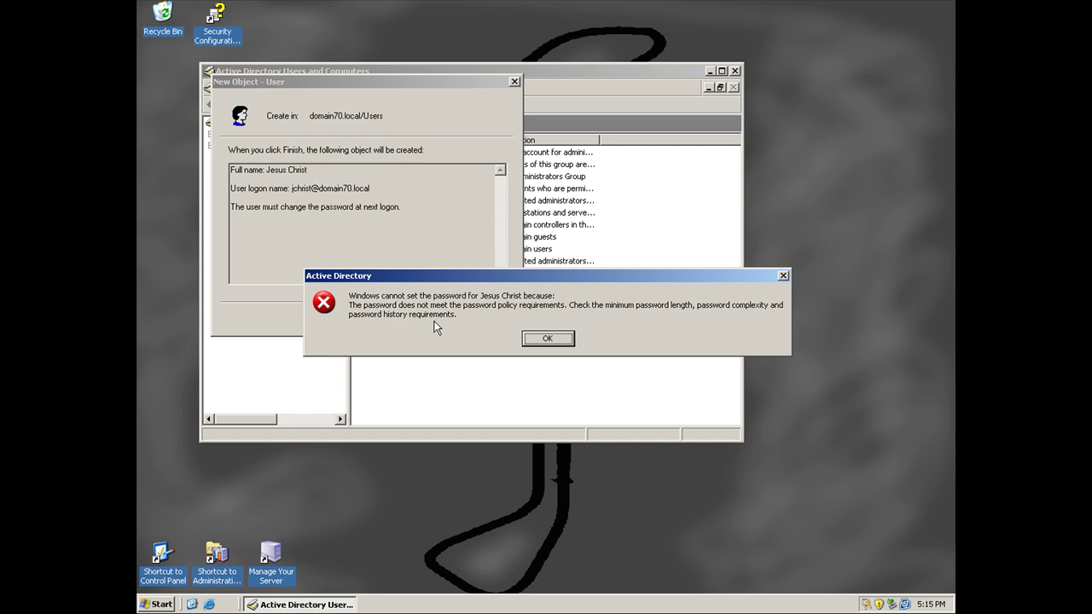
pyautogui.click(548, 339)
pyautogui.click(367, 320)
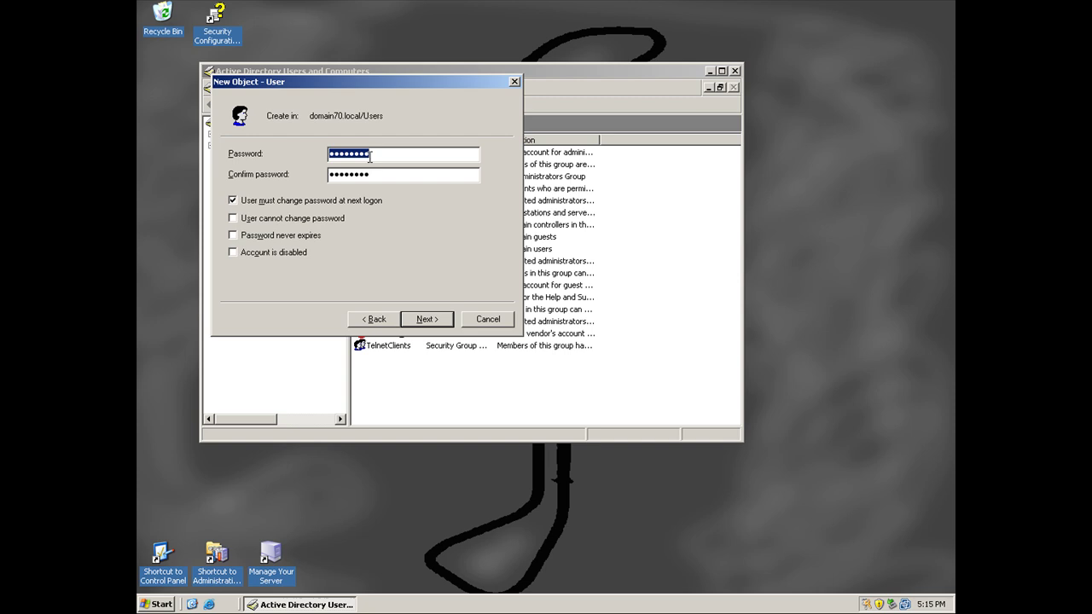
pyautogui.press('Tab')
# - Finish creating the user account, then bring up the Users container's context menu again
pyautogui.click(420, 323)
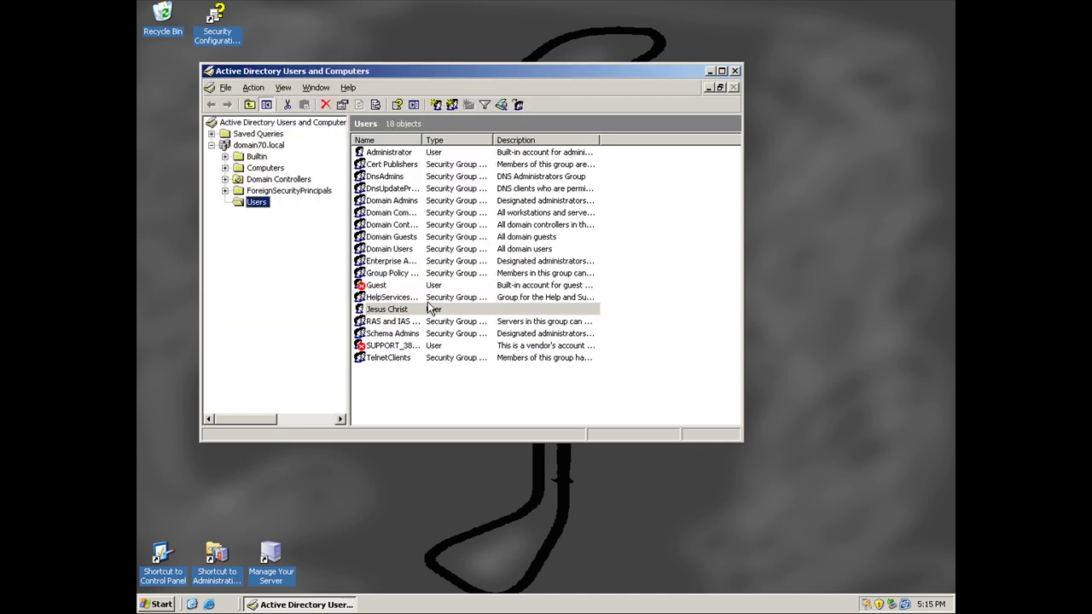
pyautogui.click(413, 312)
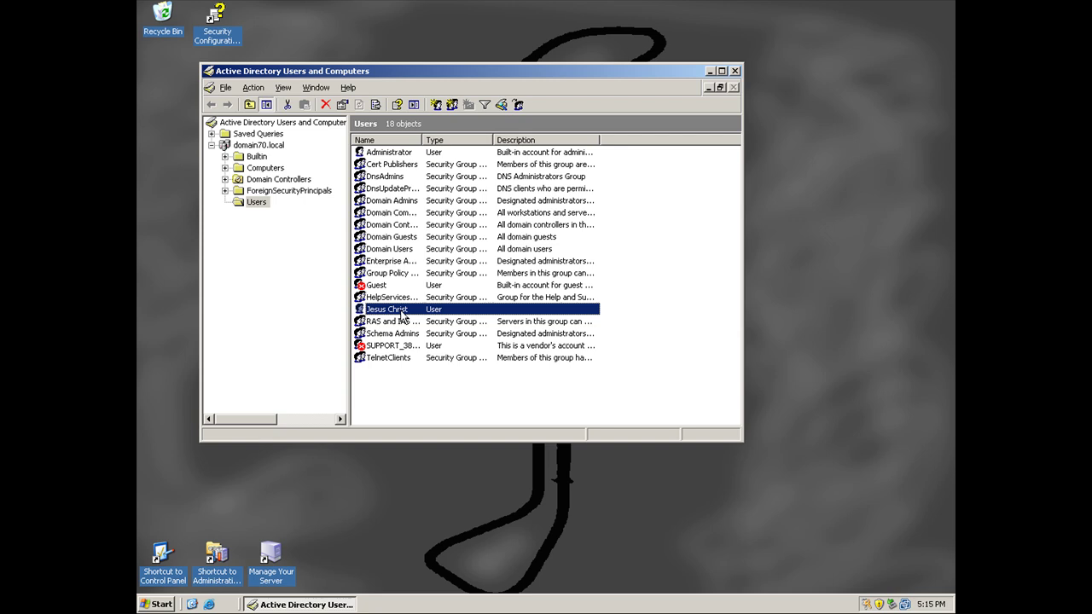
pyautogui.rightClick(256, 203)
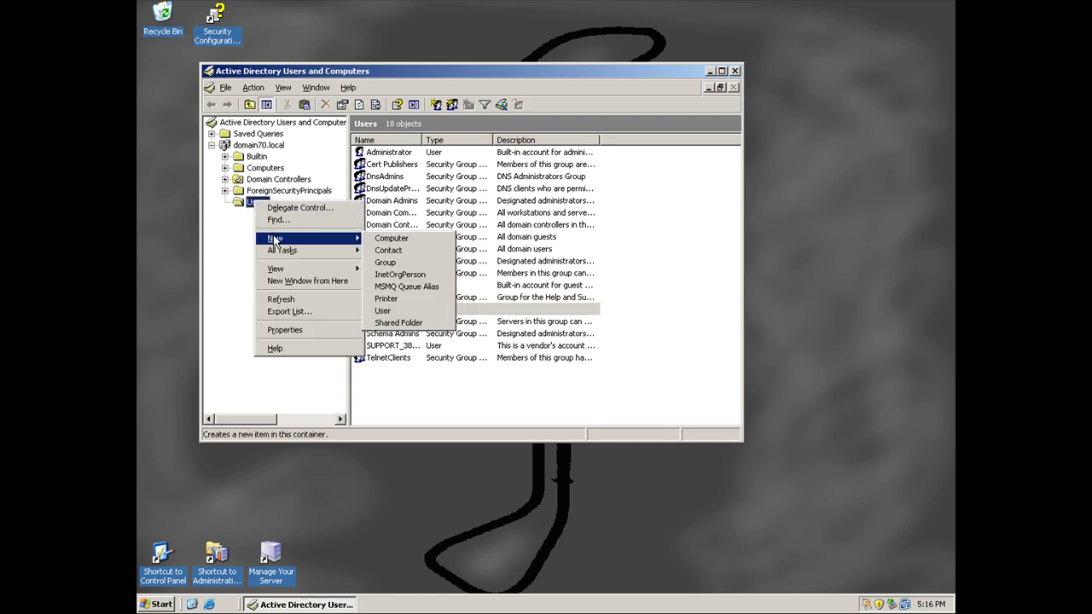
pyautogui.moveTo(290, 238)
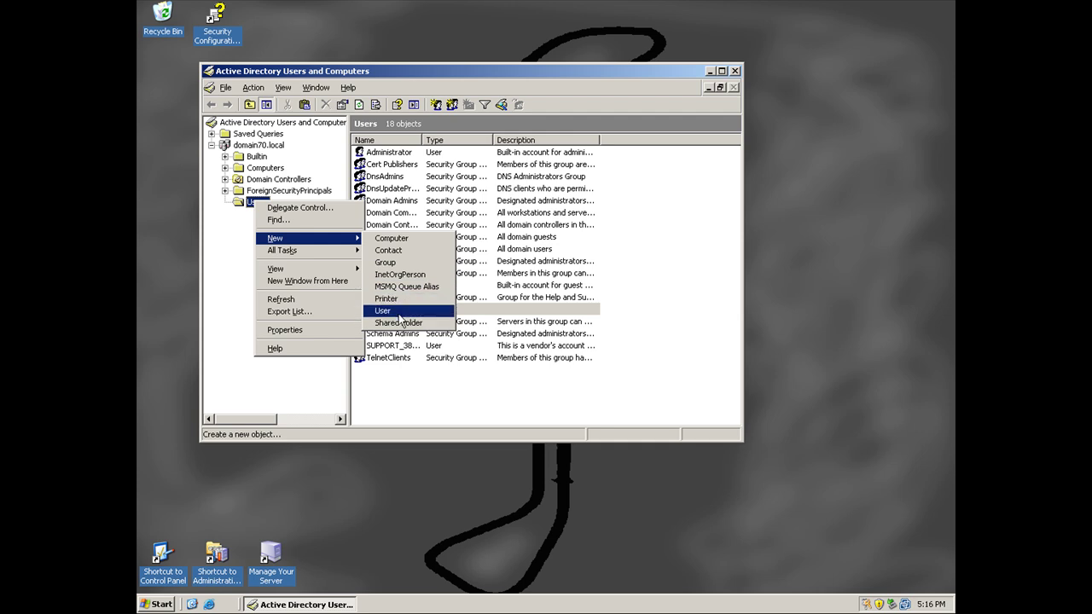
# - Create the Global Security group 'Employees' in the Users container
pyautogui.click(405, 269)
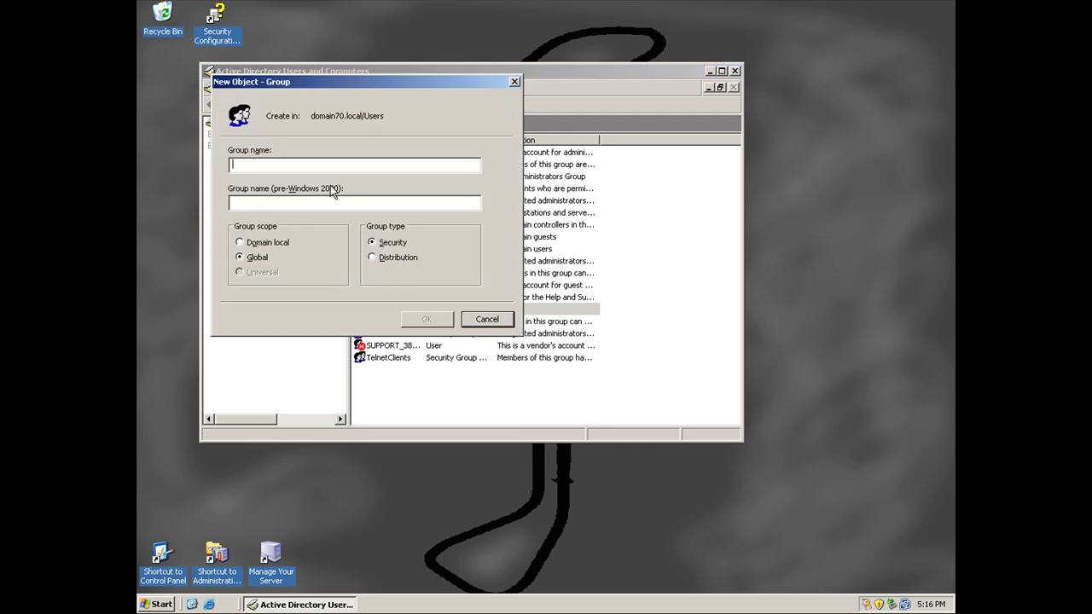
pyautogui.write('Employees')
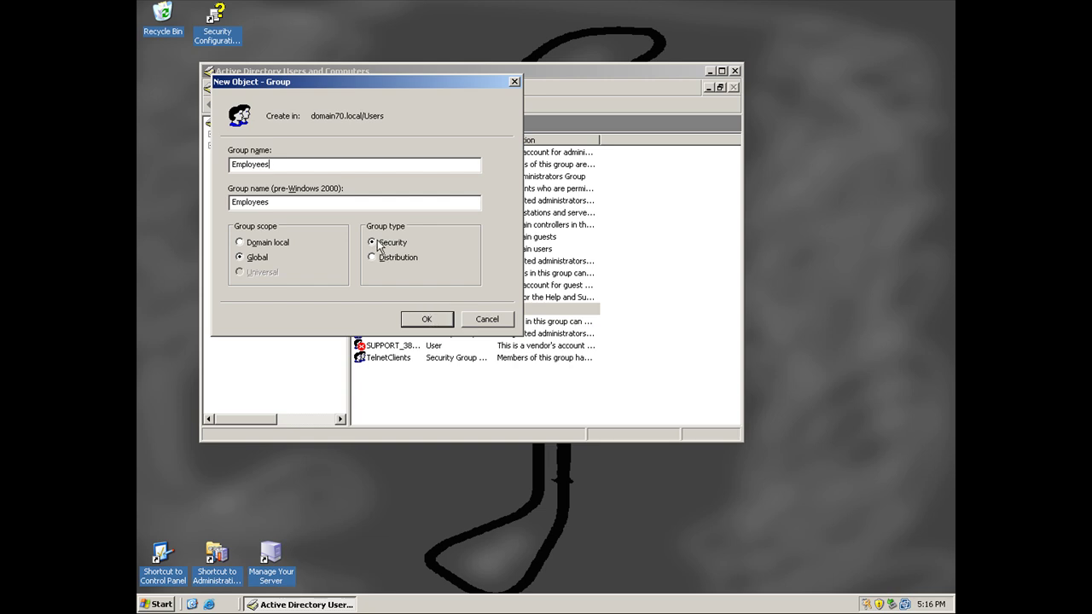
pyautogui.click(423, 321)
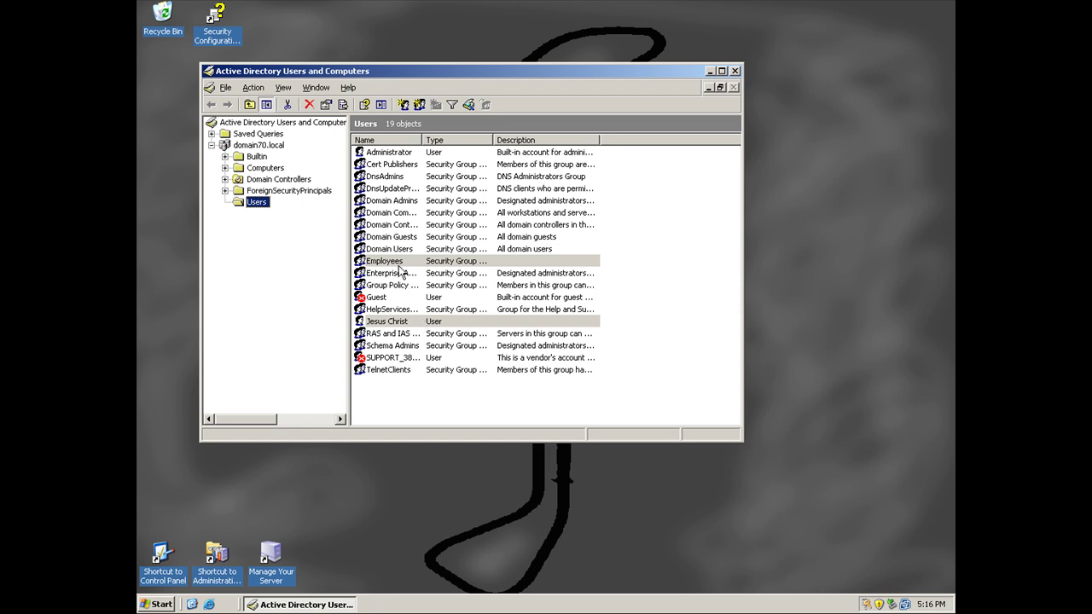
# - Select the new user account and bring up its context menu, cancelling an accidental rename
pyautogui.rightClick(391, 324)
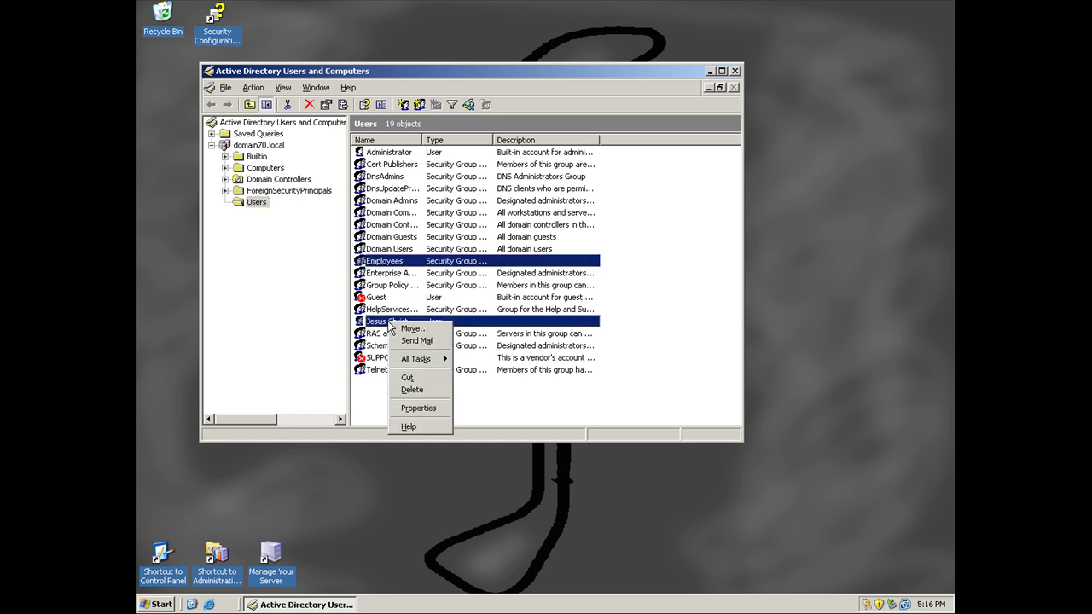
pyautogui.click(386, 322)
pyautogui.rightClick(375, 325)
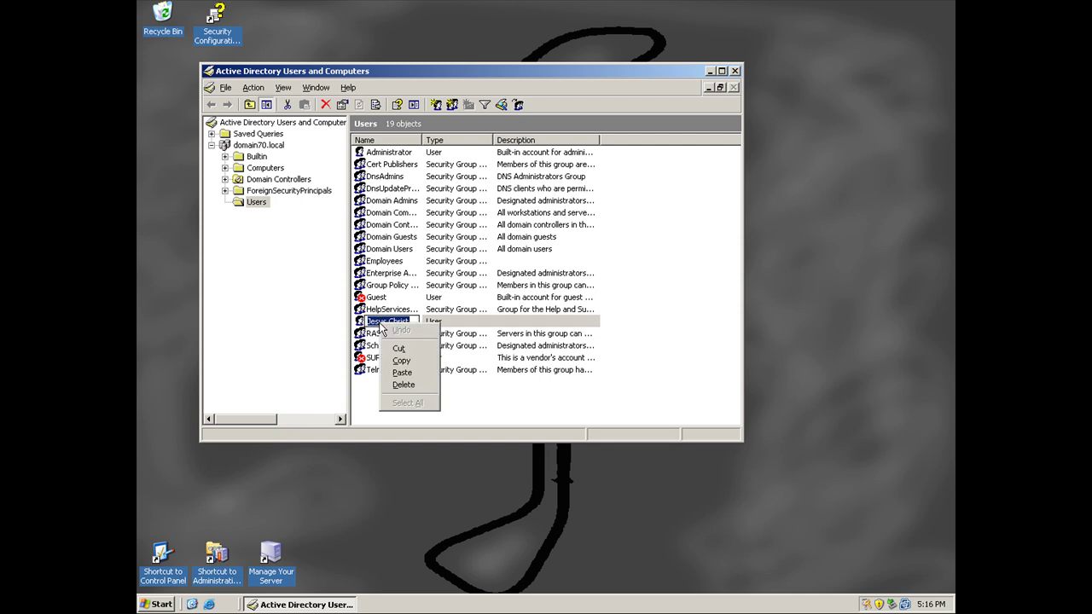
pyautogui.press('Escape')
pyautogui.press('Return')
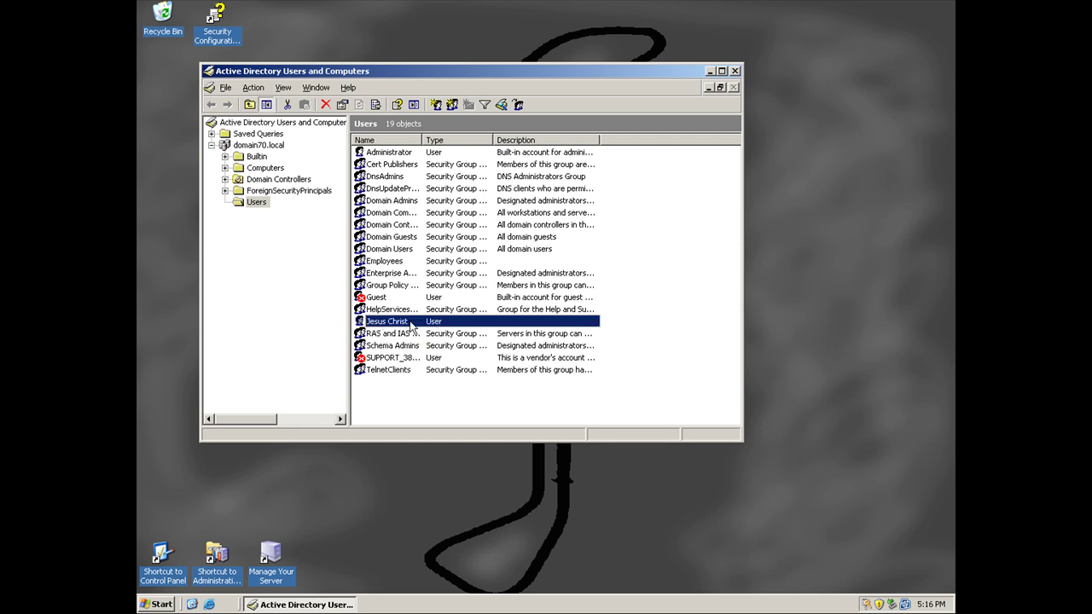
pyautogui.rightClick(378, 325)
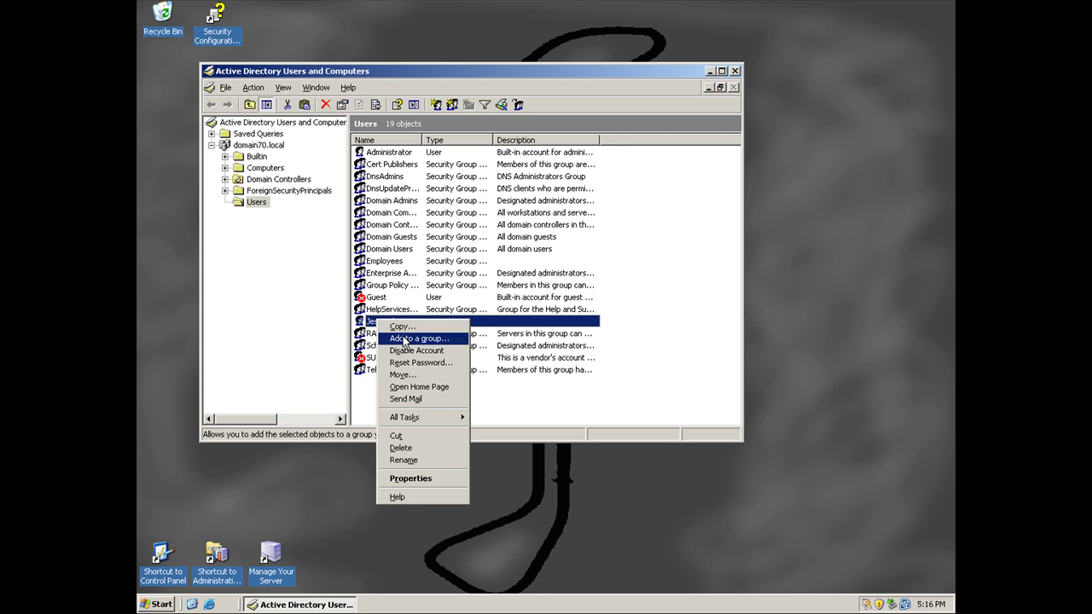
# - Add the user to the 'employees' group, checking the name and confirming the success message
pyautogui.click(405, 340)
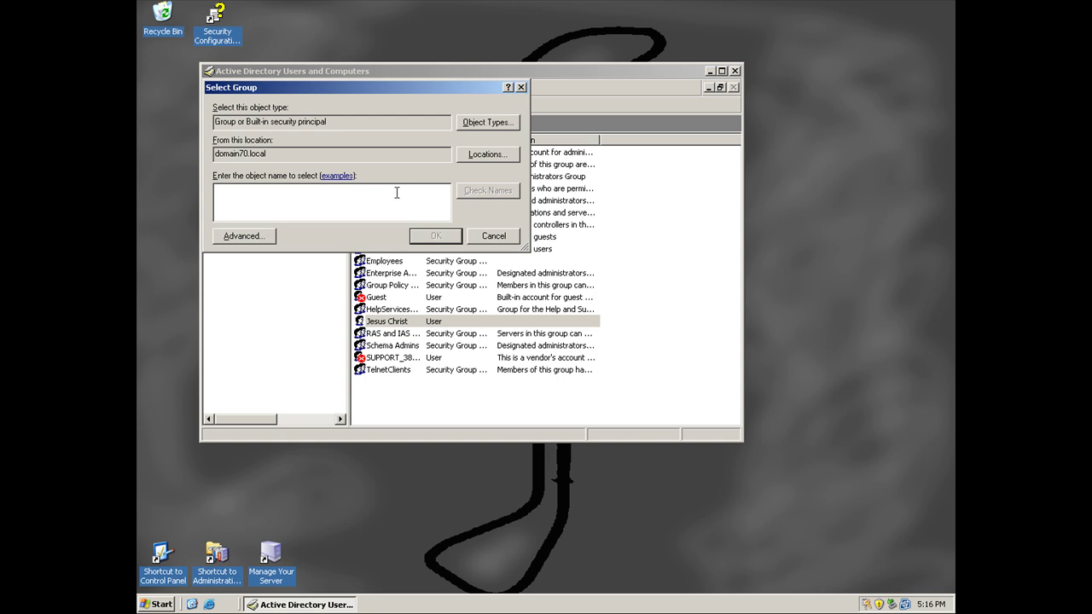
pyautogui.write('emplo')
pyautogui.write('yees')
pyautogui.click(503, 193)
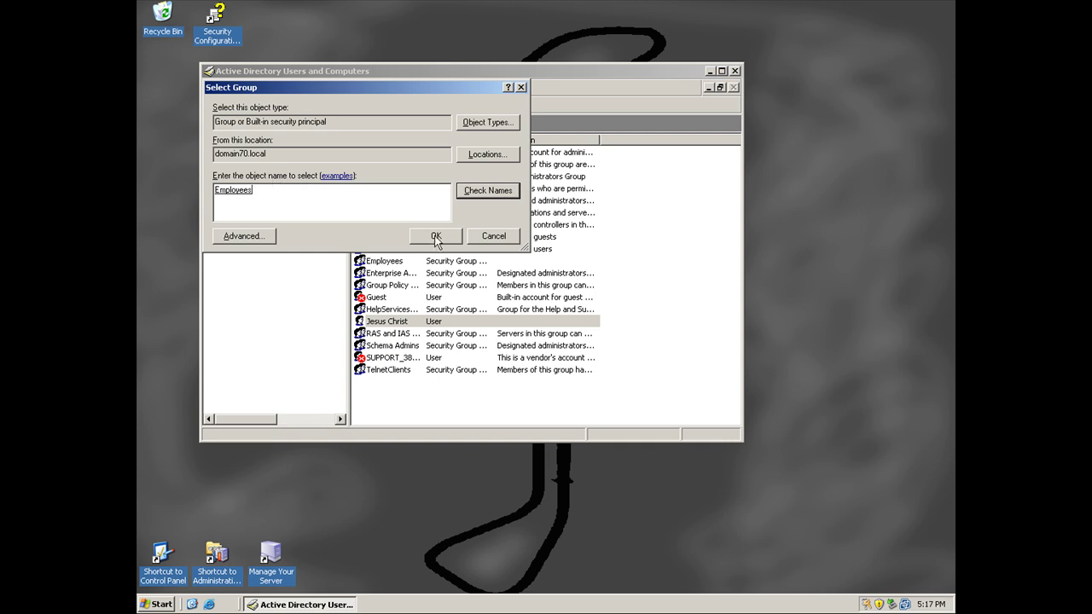
pyautogui.click(436, 238)
pyautogui.click(547, 335)
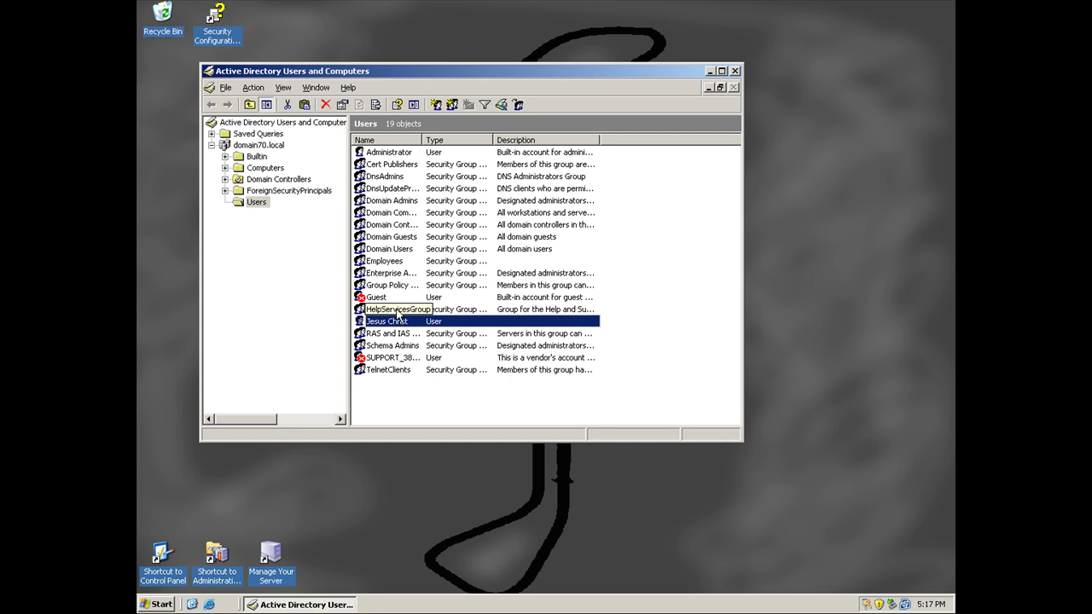
# - Open a second Active Directory Users and Computers console showing domain70.local's containers
pyautogui.click(162, 605)
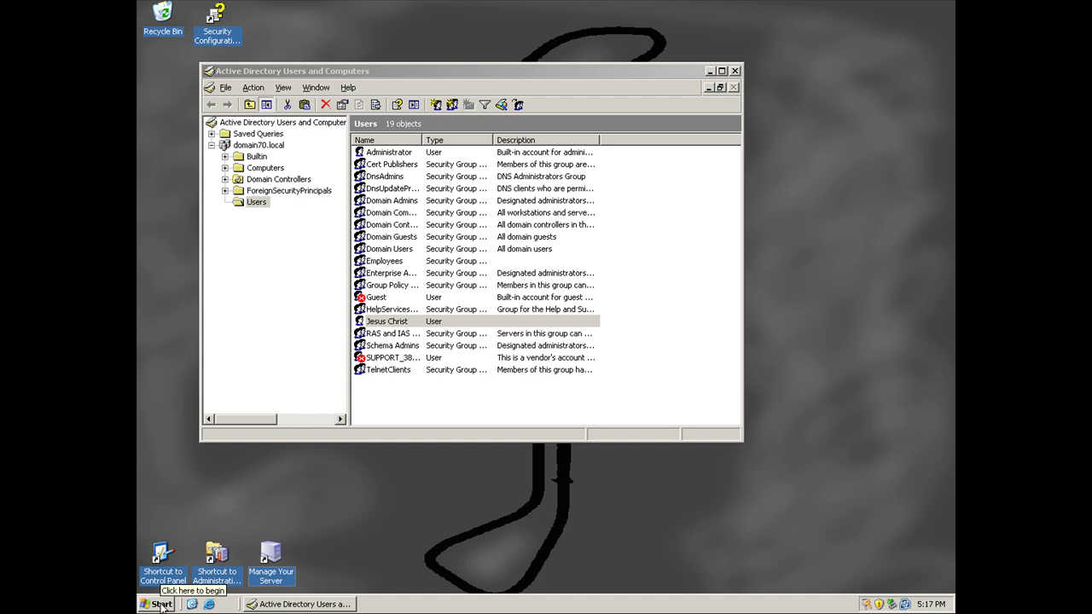
pyautogui.click(162, 604)
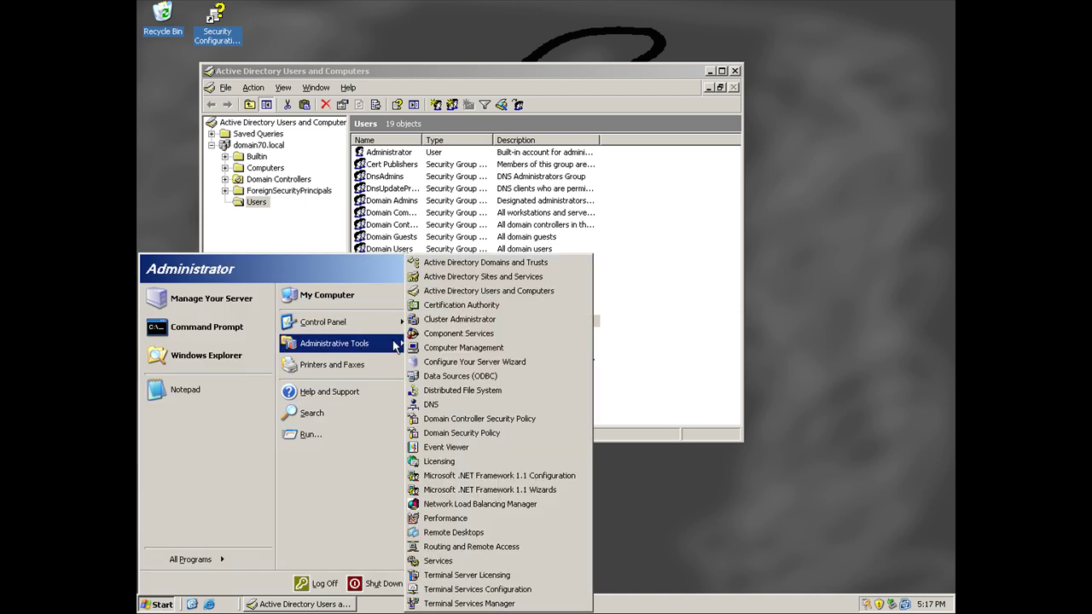
pyautogui.moveTo(335, 343)
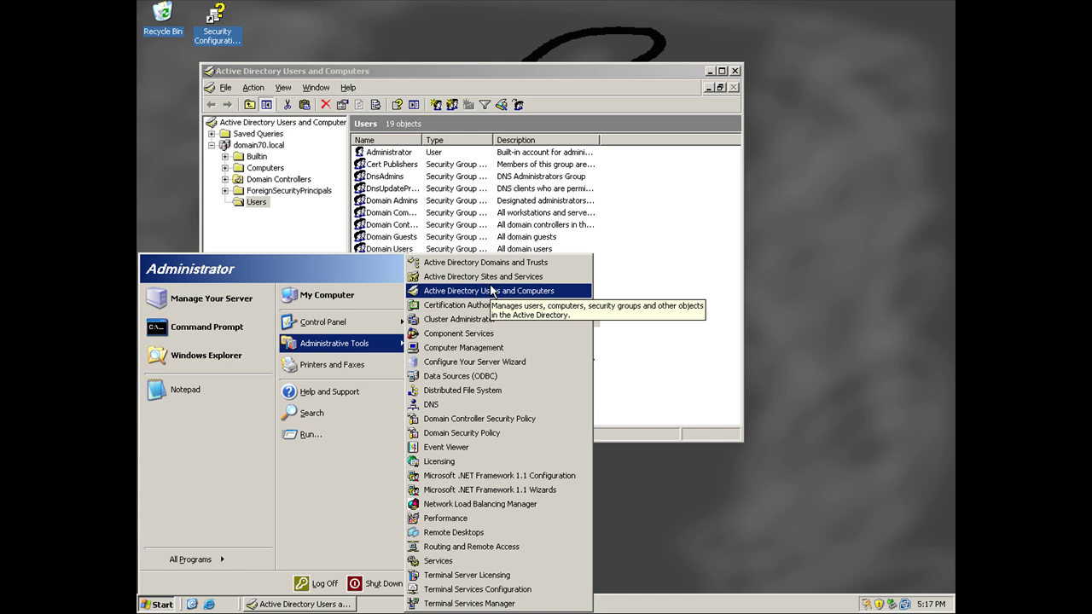
pyautogui.click(491, 291)
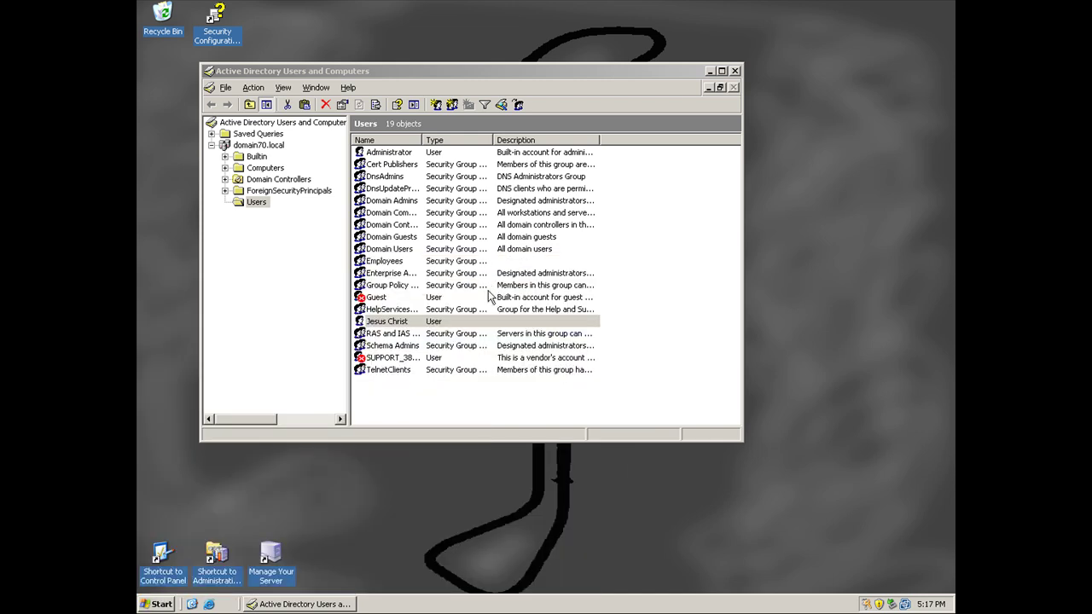
pyautogui.moveTo(488, 71); pyautogui.dragTo(515, 56)
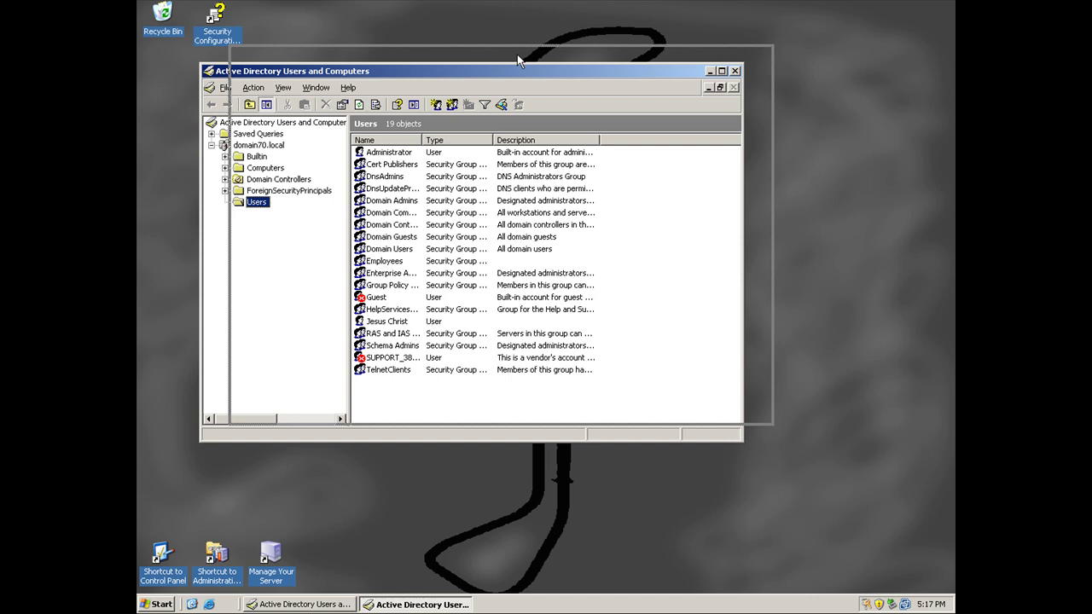
pyautogui.click(276, 131)
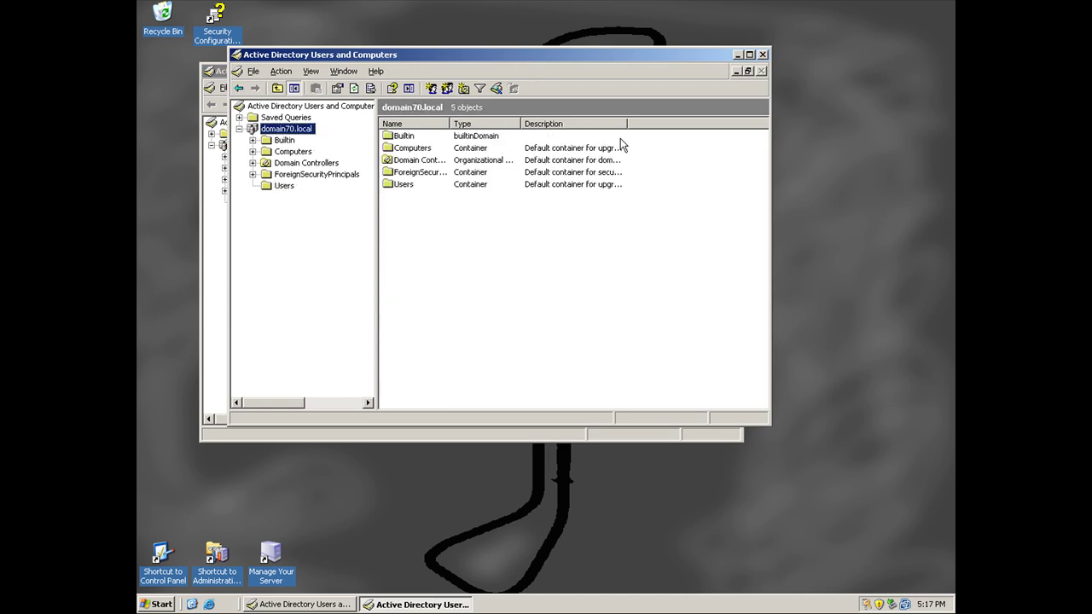